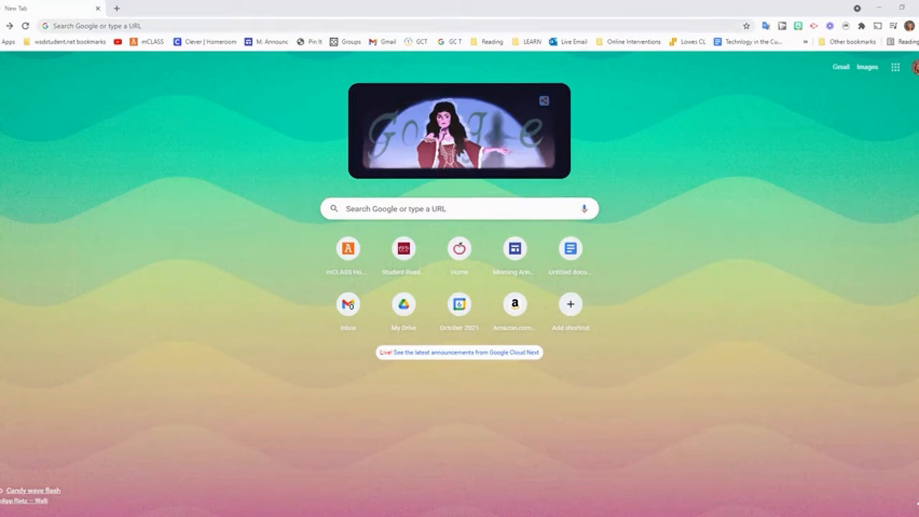
Navigate Chrome to mclass.amplify.com/assessment to reach the signed-in mCLASS site
{"action": "left_click", "coordinate": [144, 26]}
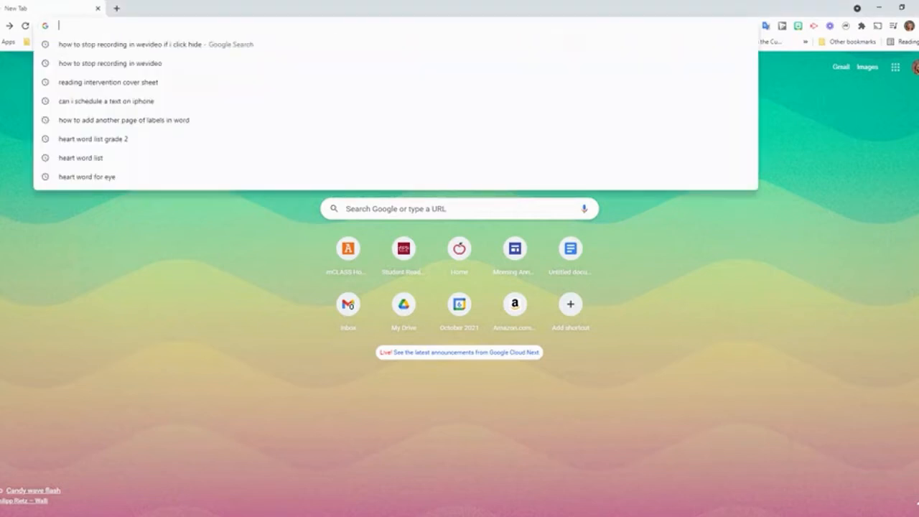
{"action": "type", "text": "mail.google.com/mail/u/0/#inbox"}
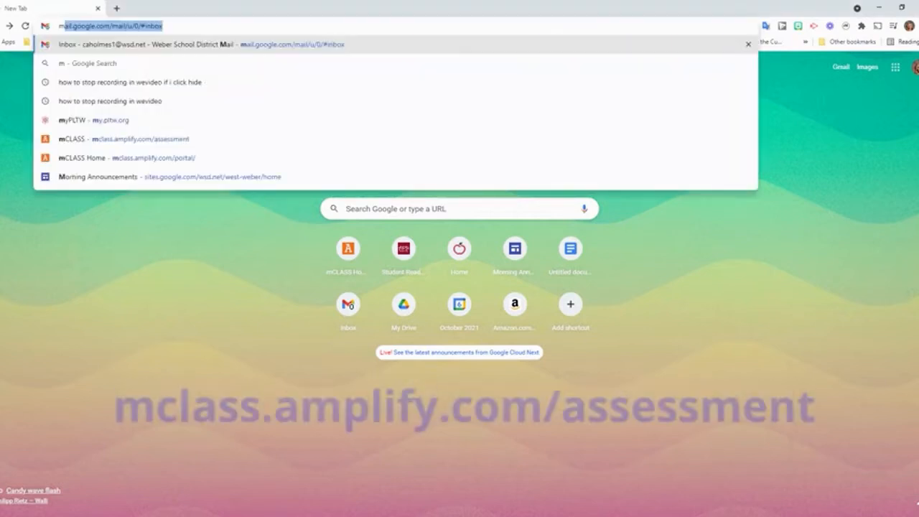
{"action": "type", "text": "class.ampli"}
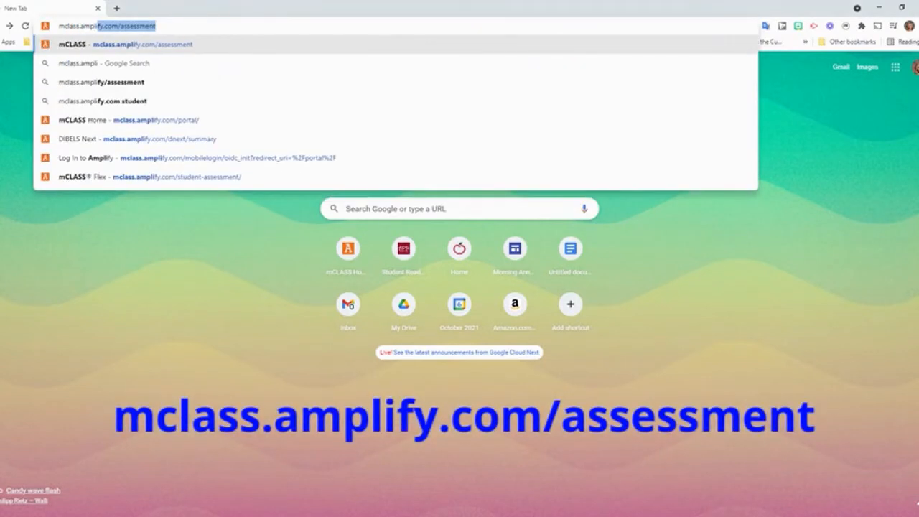
{"action": "type", "text": "fy.com/"}
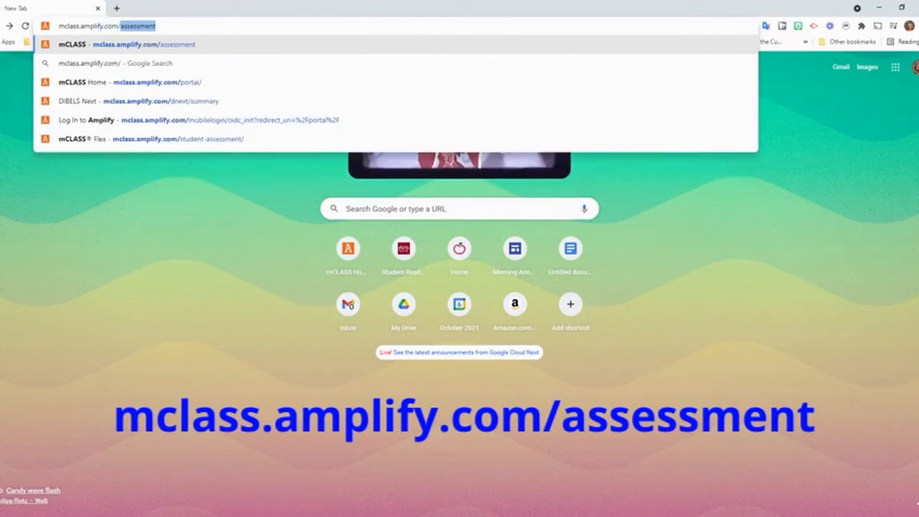
{"action": "type", "text": "as"}
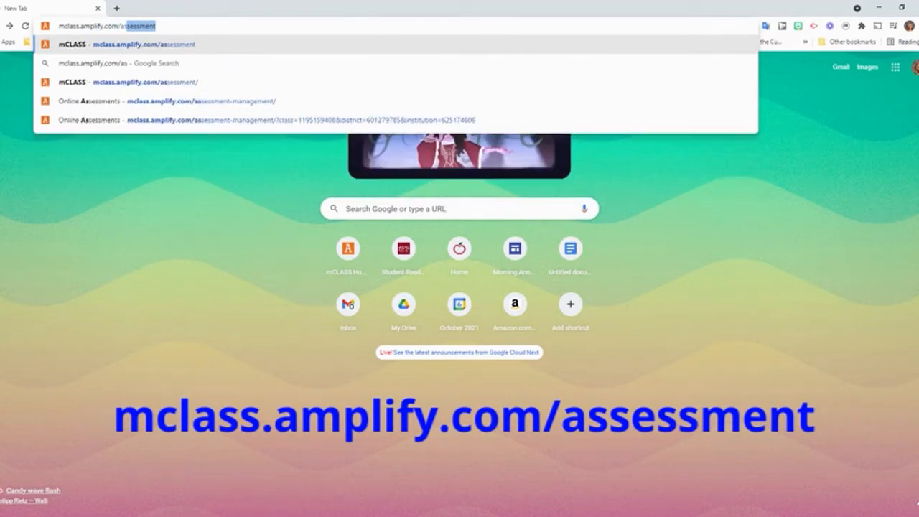
{"action": "key", "text": "Return"}
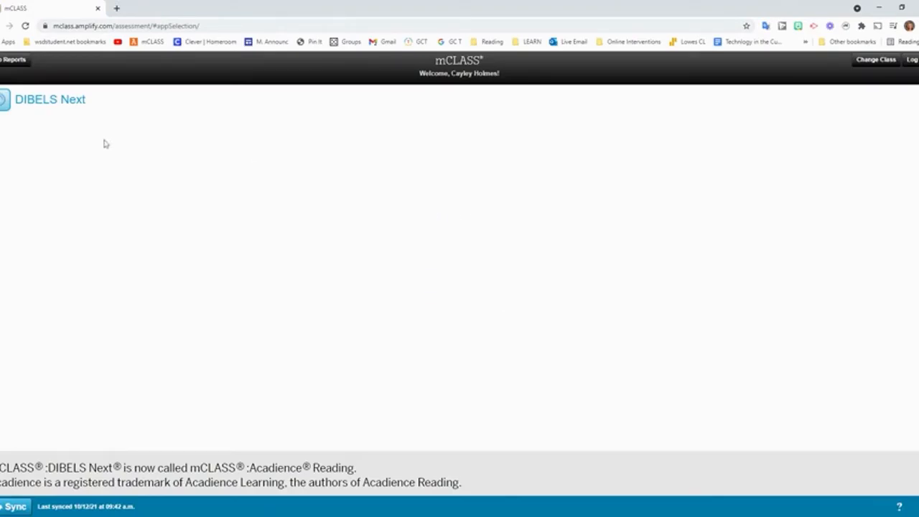
Sync the class data with the server and acknowledge the 'Sync completed' message
{"action": "left_click", "coordinate": [870, 59]}
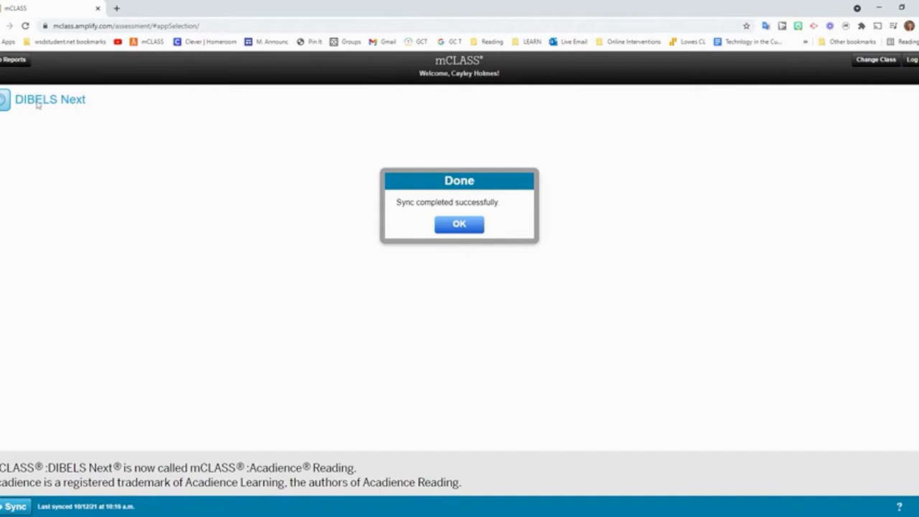
{"action": "left_click", "coordinate": [470, 224]}
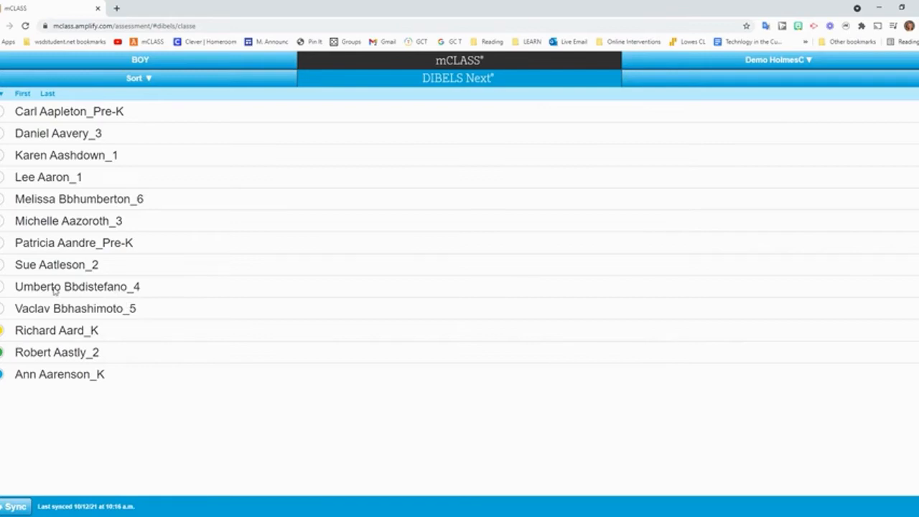
Select student Vaclav Bbhashimoto_5 and go to his Progress Monitoring page
{"action": "left_click", "coordinate": [47, 312]}
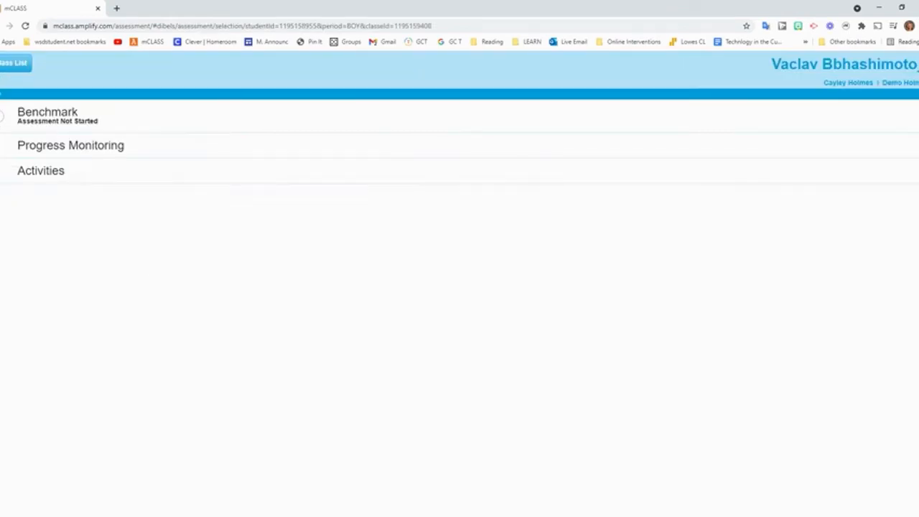
{"action": "left_click", "coordinate": [62, 151]}
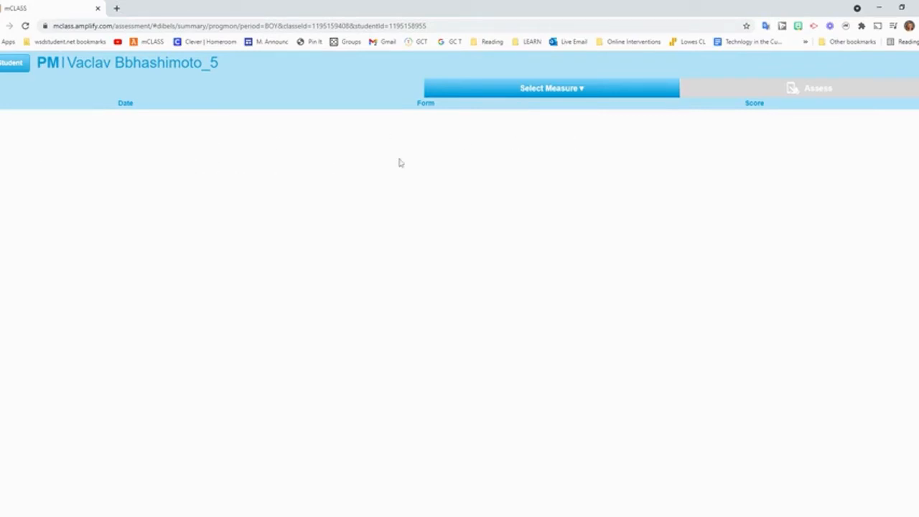
Choose DORF from the measure list and start a new assessment, reaching the PM form picker
{"action": "left_click", "coordinate": [541, 96]}
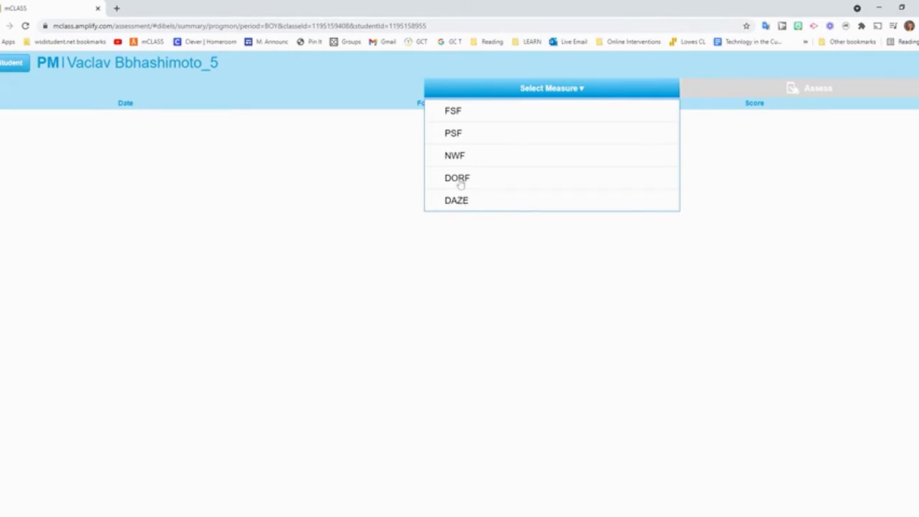
{"action": "left_click", "coordinate": [467, 185]}
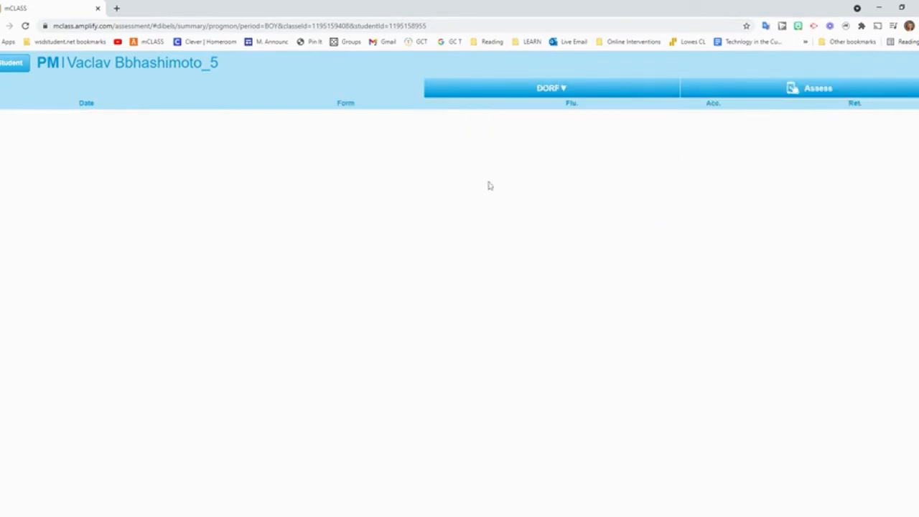
{"action": "left_click", "coordinate": [790, 89]}
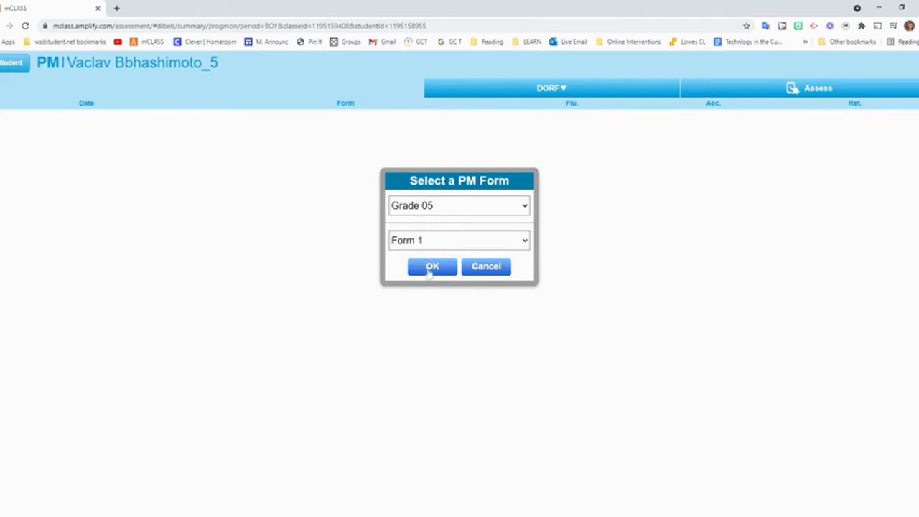
Confirm Grade 05, Form 1 and step through the reminders and instructions to begin the passage
{"action": "left_click", "coordinate": [432, 268]}
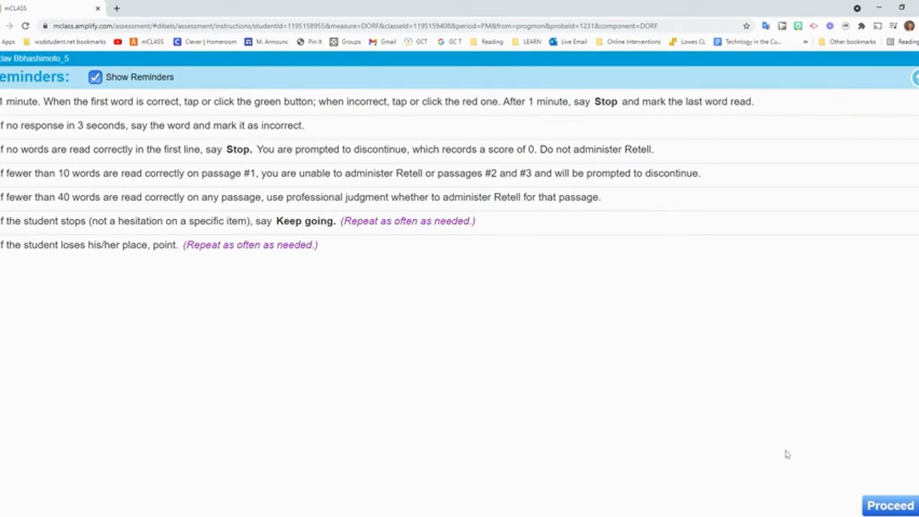
{"action": "left_click", "coordinate": [882, 507]}
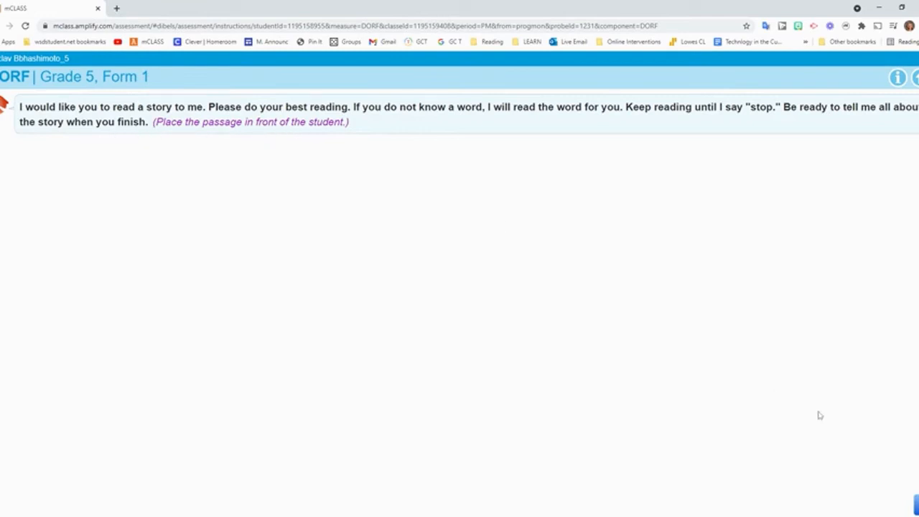
{"action": "left_click", "coordinate": [916, 505]}
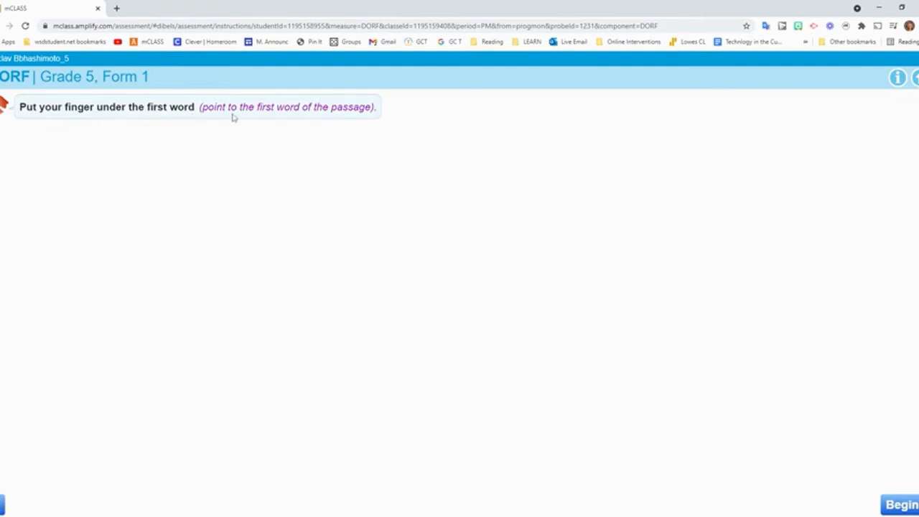
{"action": "left_click", "coordinate": [902, 506]}
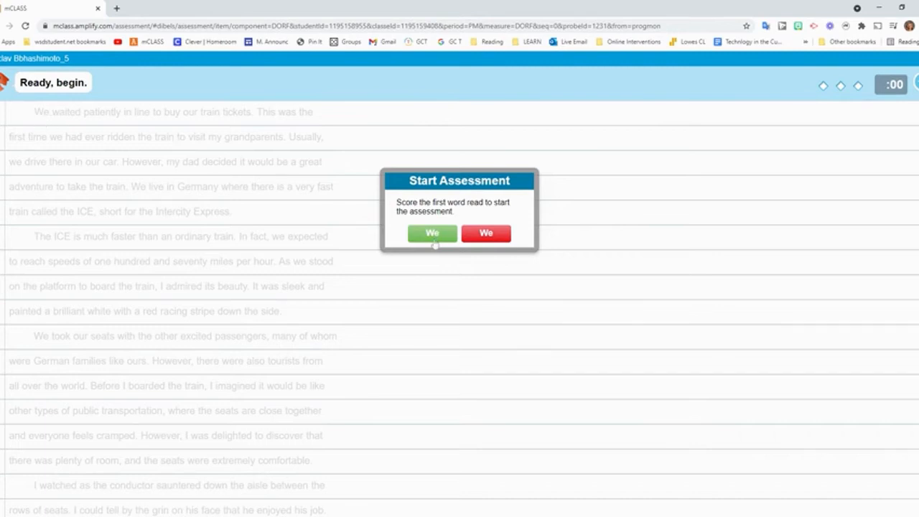
Score 'We' correct, mark 'patiently' self-corrected, and strike out the third passage line as skipped
{"action": "left_click", "coordinate": [433, 234]}
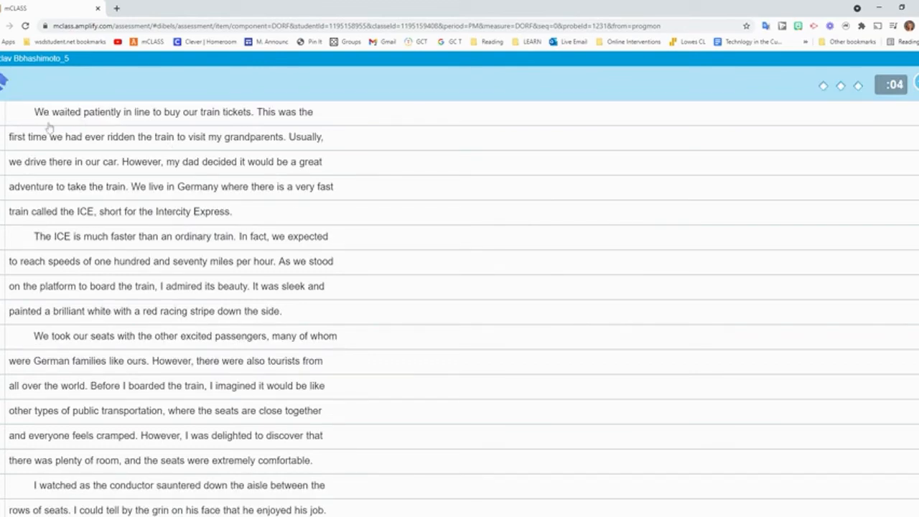
{"action": "left_click", "coordinate": [103, 120]}
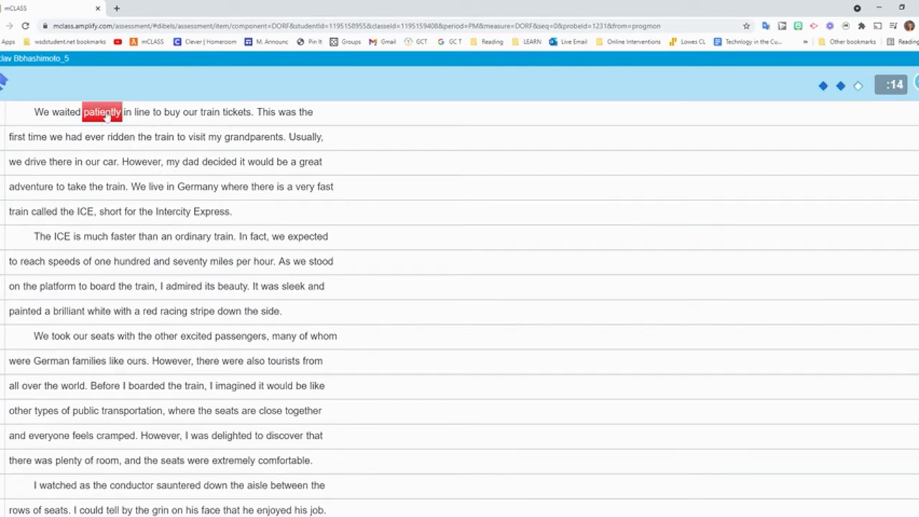
{"action": "left_click", "coordinate": [107, 117]}
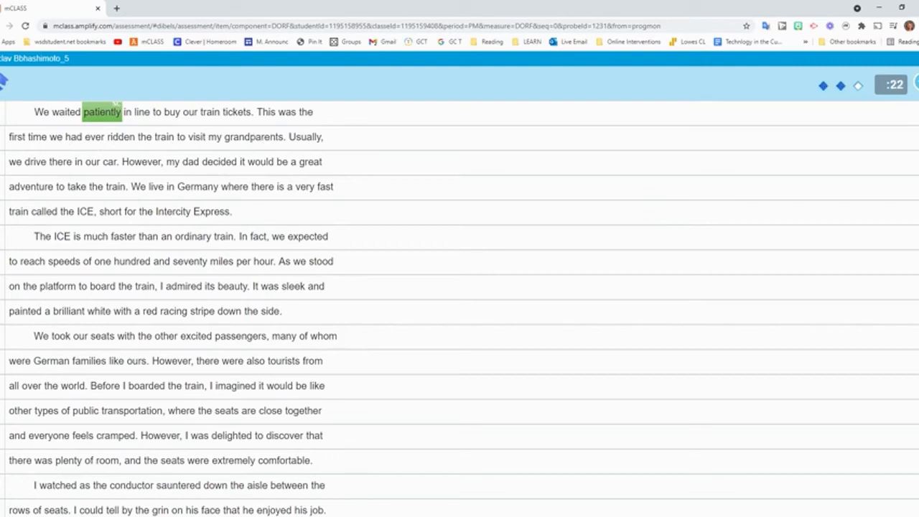
{"action": "left_click_drag", "start_coordinate": [8, 137], "coordinate": [325, 136]}
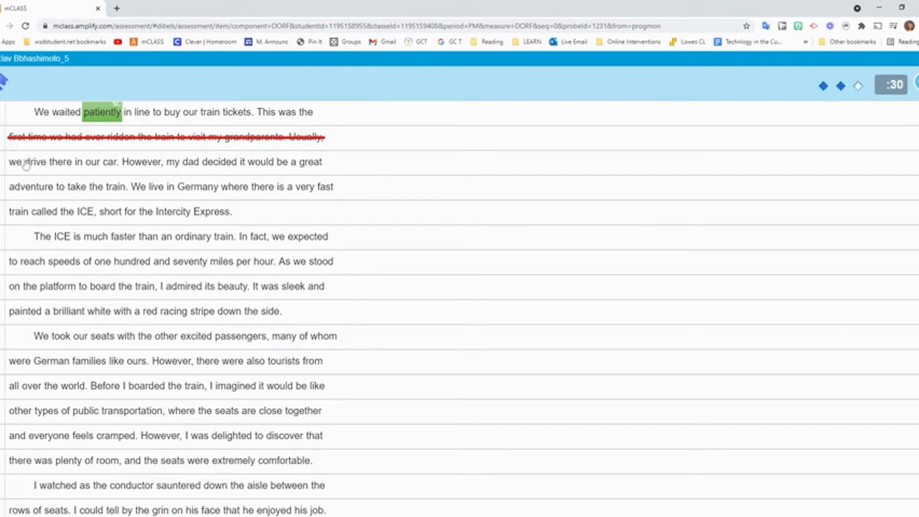
{"action": "left_click", "coordinate": [2, 137]}
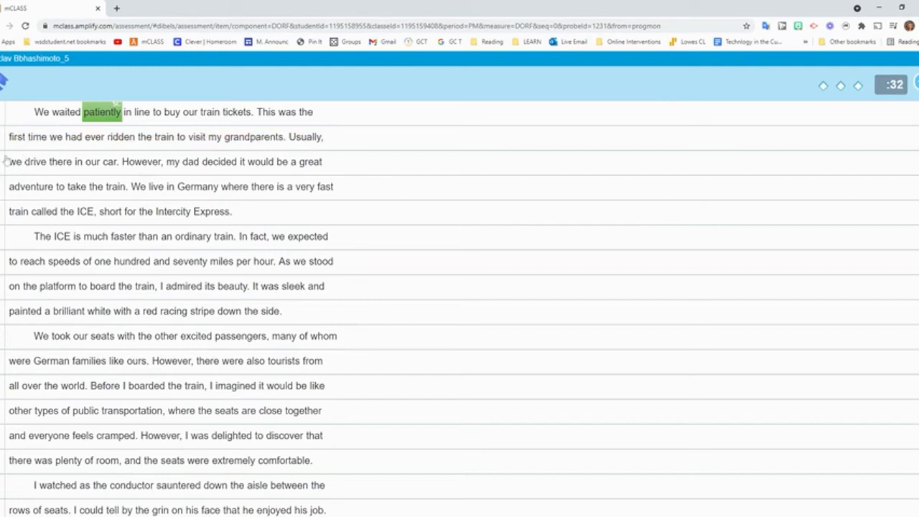
{"action": "left_click", "coordinate": [3, 161]}
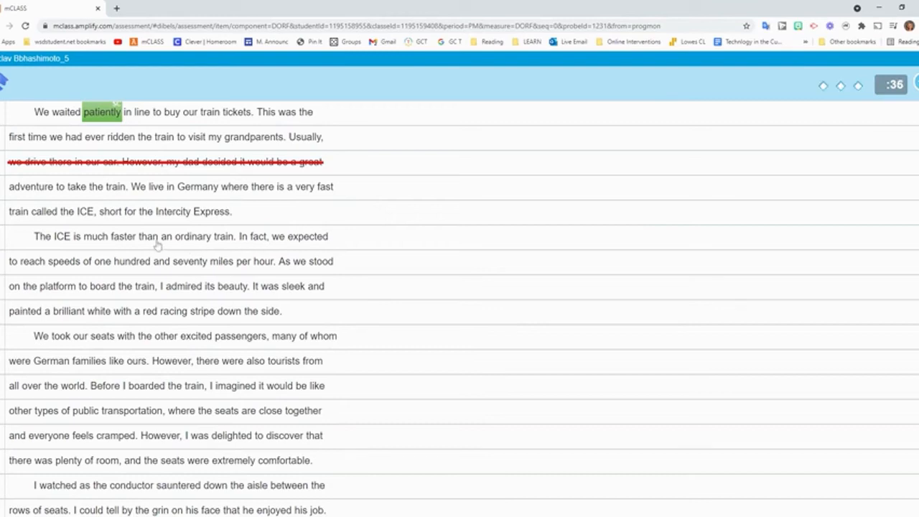
Mark 'ordinary' as an error, then change it back to read correctly
{"action": "left_click", "coordinate": [192, 242]}
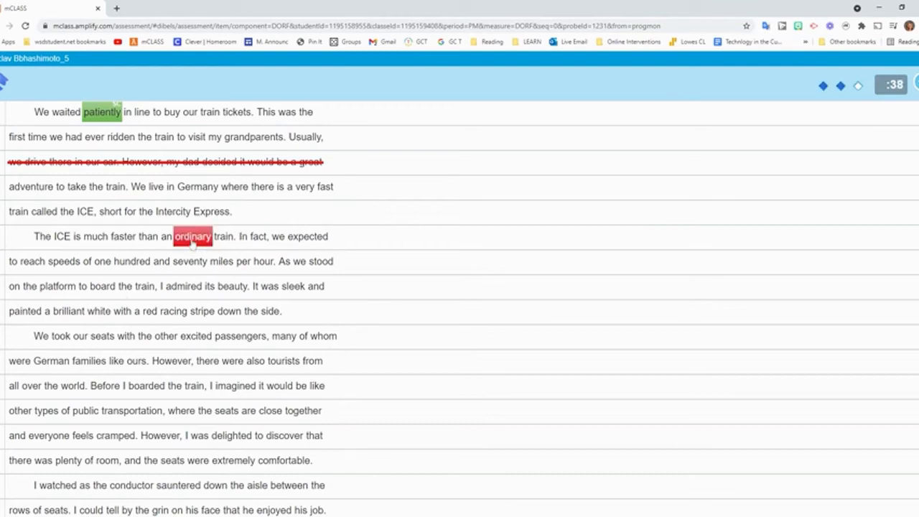
{"action": "left_click", "coordinate": [191, 242]}
{"action": "left_click", "coordinate": [191, 241]}
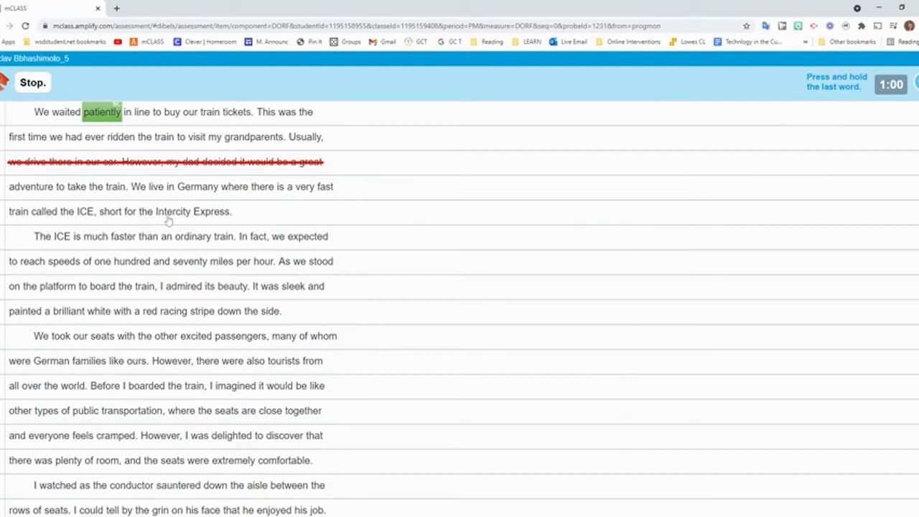
Set 'Express.' as the last word read and finish scoring the passage reading
{"action": "left_click", "coordinate": [217, 215]}
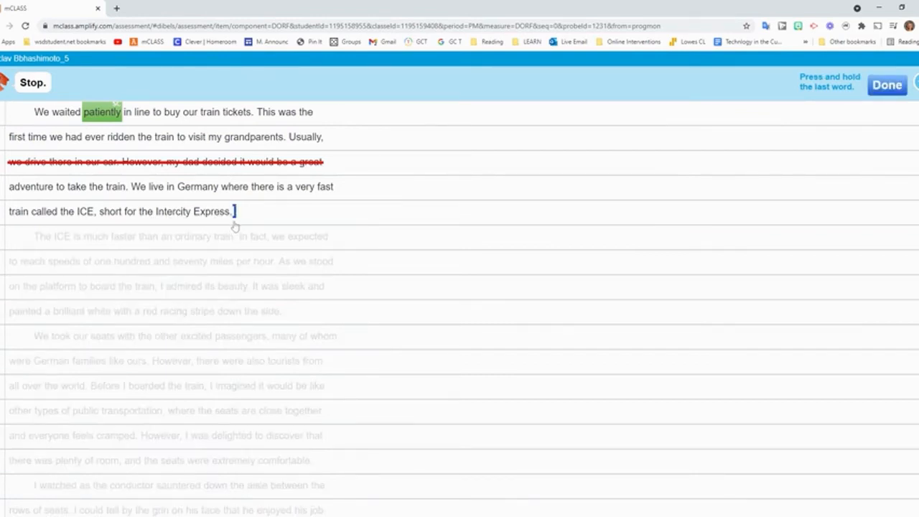
{"action": "left_click", "coordinate": [170, 217]}
{"action": "left_click", "coordinate": [212, 214]}
{"action": "left_click", "coordinate": [897, 96]}
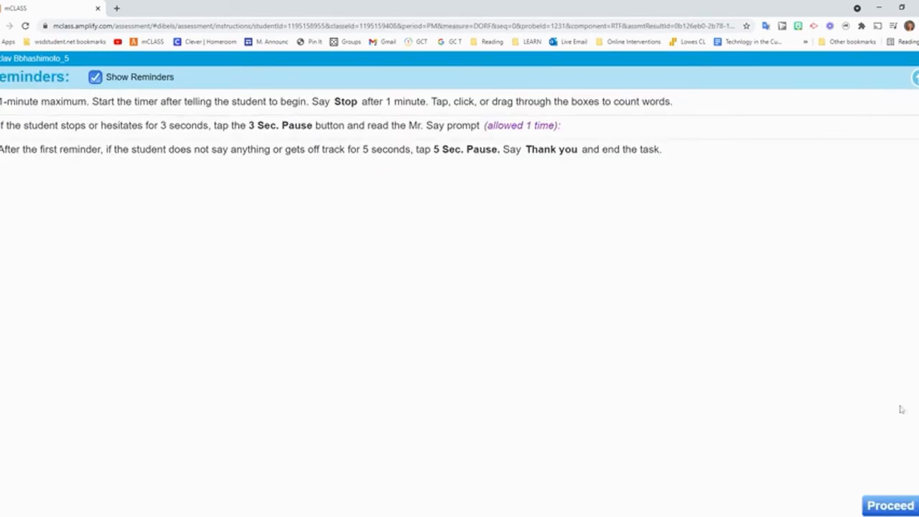
Proceed past the retell reminders and begin the retell portion
{"action": "left_click", "coordinate": [888, 506]}
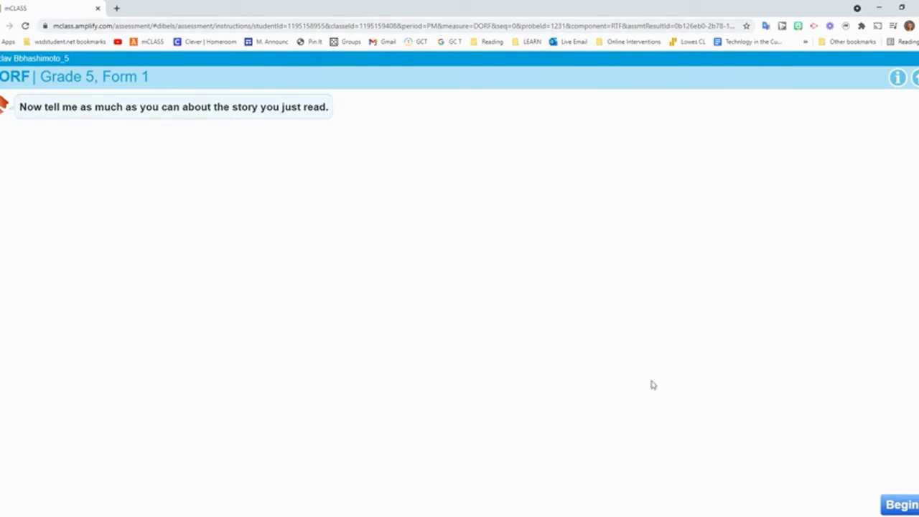
{"action": "left_click", "coordinate": [896, 508]}
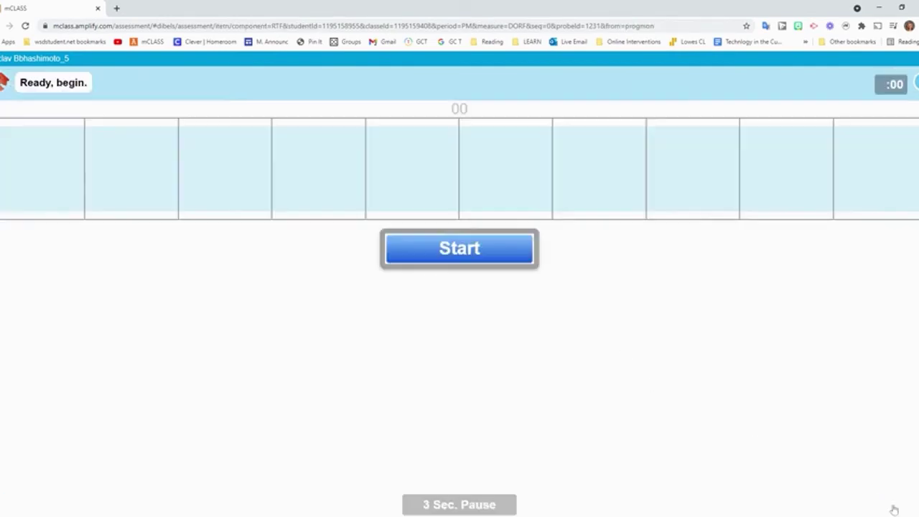
Start the retell timer and tally spoken words on the grid, adjusting to about 17 words
{"action": "left_click", "coordinate": [441, 257]}
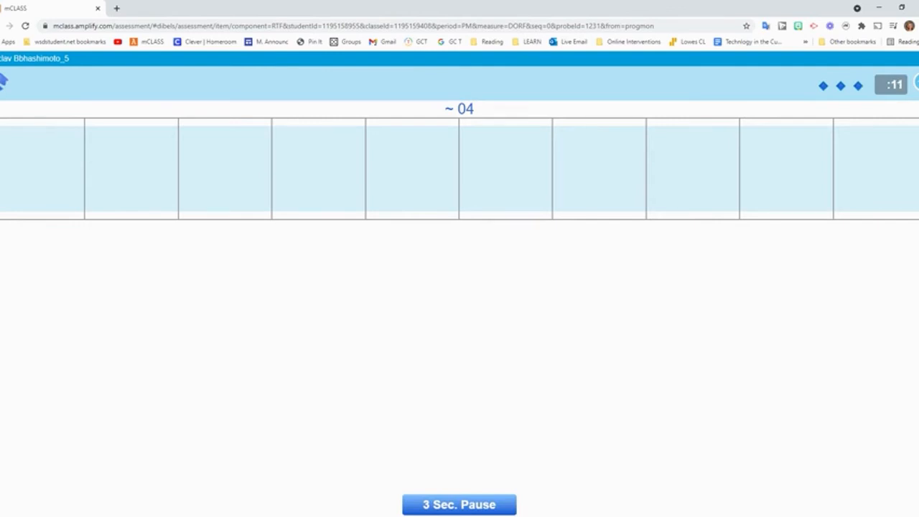
{"action": "left_click", "coordinate": [42, 156]}
{"action": "left_click", "coordinate": [32, 167]}
{"action": "left_click", "coordinate": [135, 175]}
{"action": "left_click", "coordinate": [227, 170]}
{"action": "left_click_drag", "start_coordinate": [474, 170], "coordinate": [111, 166]}
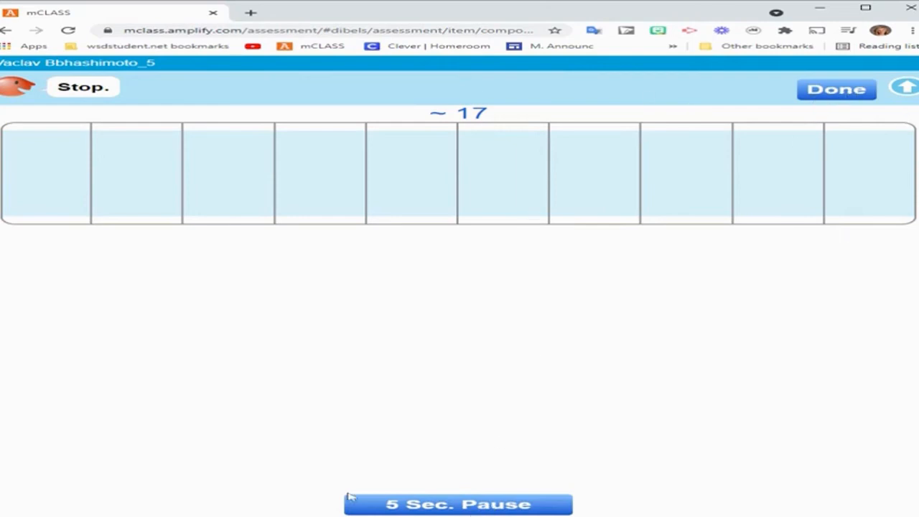
End the retell, rate Quality of Response as 3, and submit to show 50 WCPM, 77% accuracy, 17-word retell
{"action": "left_click", "coordinate": [834, 92]}
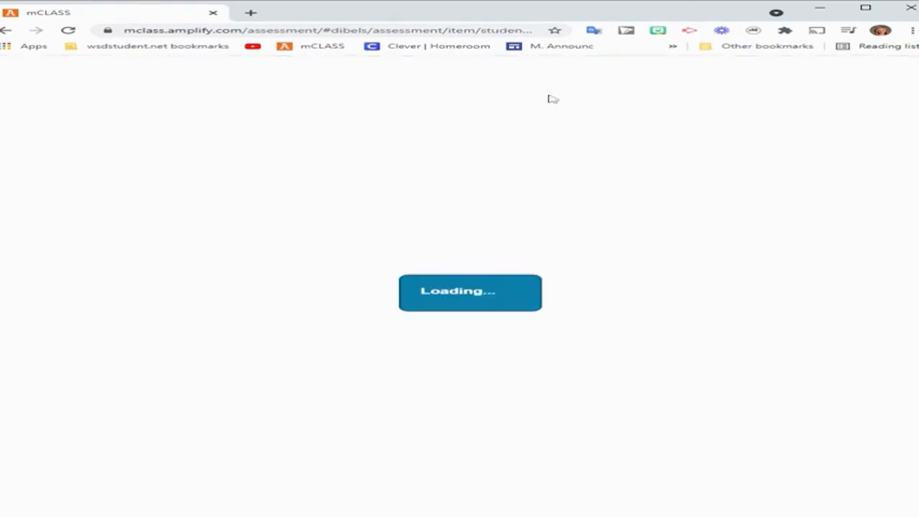
{"action": "left_click", "coordinate": [866, 13]}
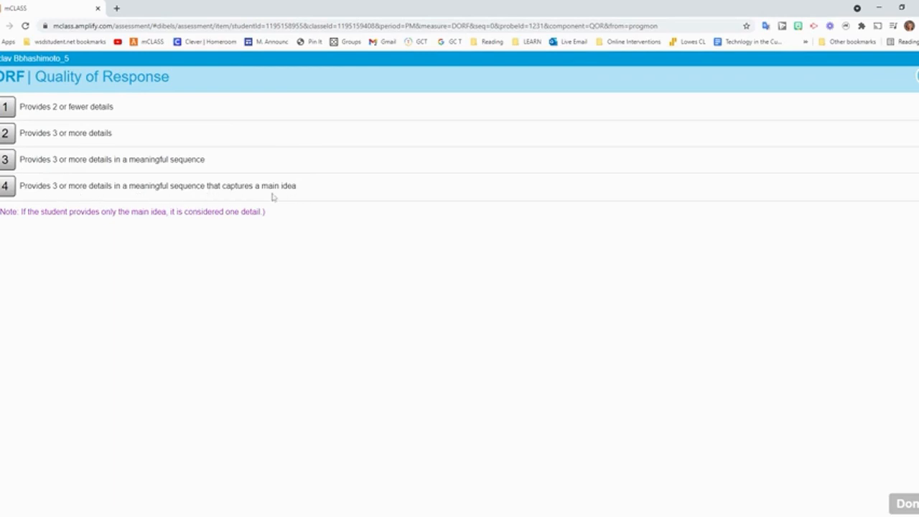
{"action": "left_click", "coordinate": [15, 163]}
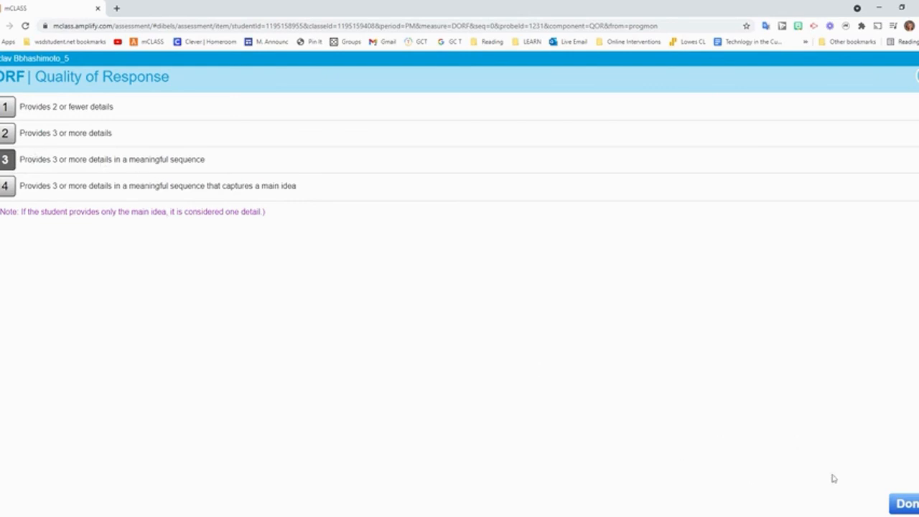
{"action": "left_click", "coordinate": [904, 504]}
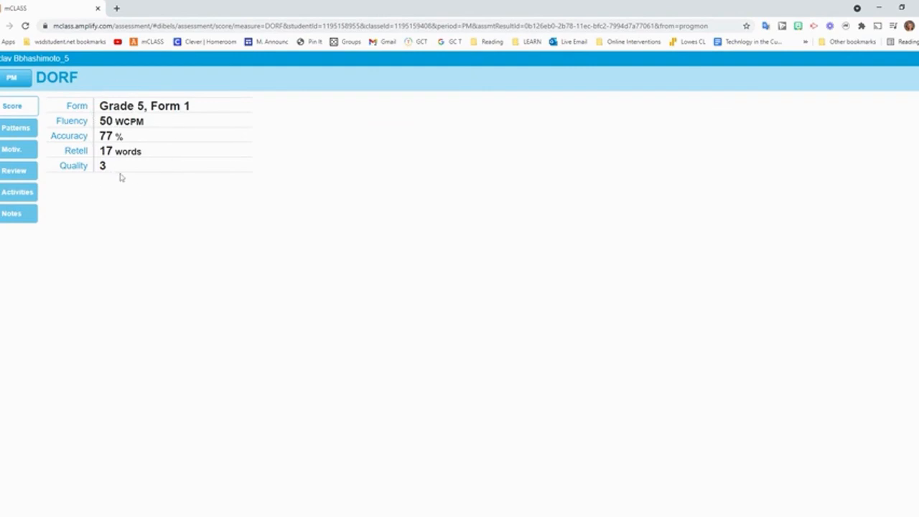
Check the marked passage in Review and accept the probe as Valid (Exit)
{"action": "left_click", "coordinate": [11, 177]}
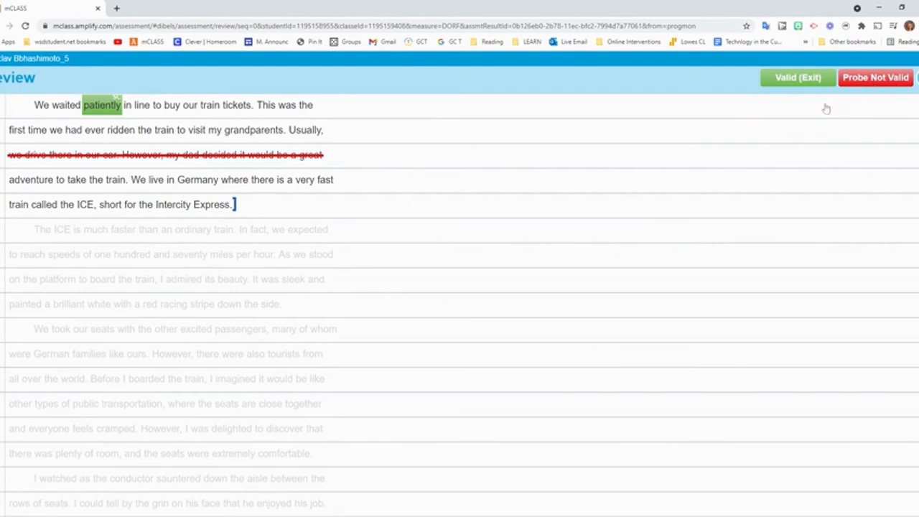
{"action": "left_click", "coordinate": [794, 79]}
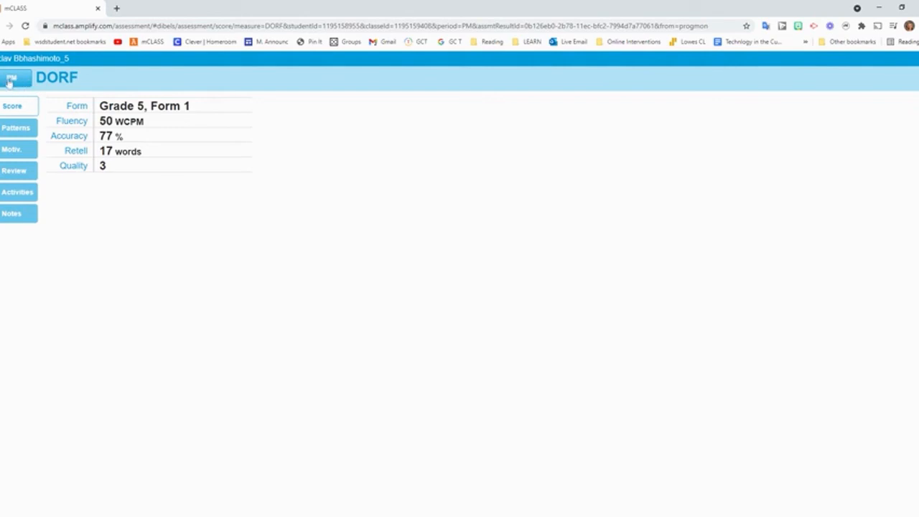
View the PM summary row (50, 77%, 17 on 10/12/21), then go back to the class list
{"action": "left_click", "coordinate": [11, 79]}
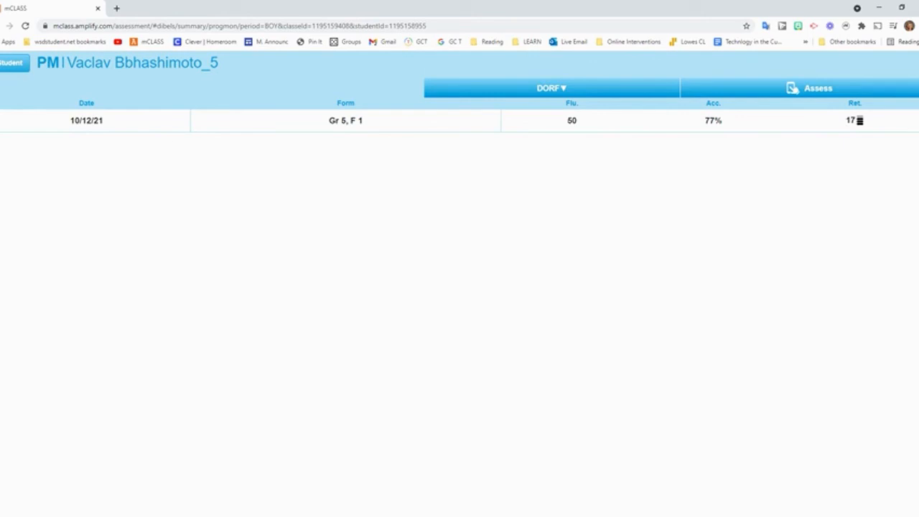
{"action": "left_click", "coordinate": [12, 65]}
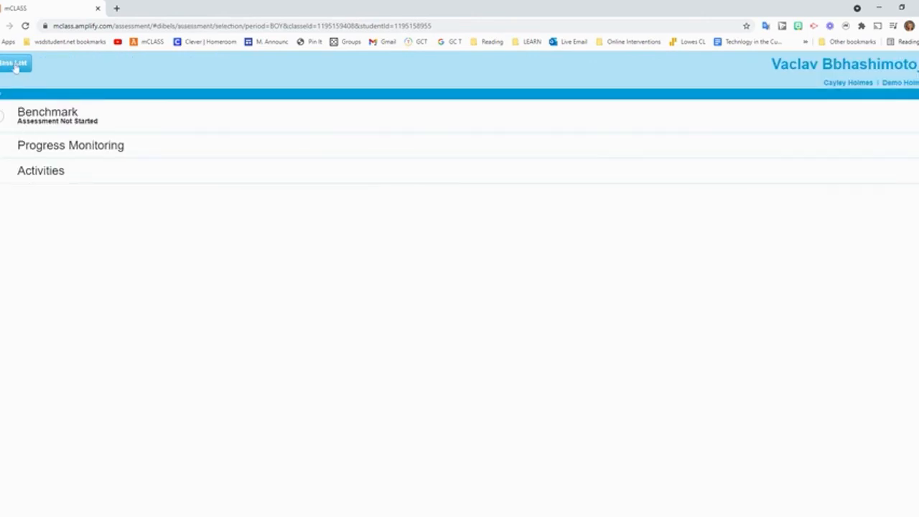
{"action": "left_click", "coordinate": [14, 66]}
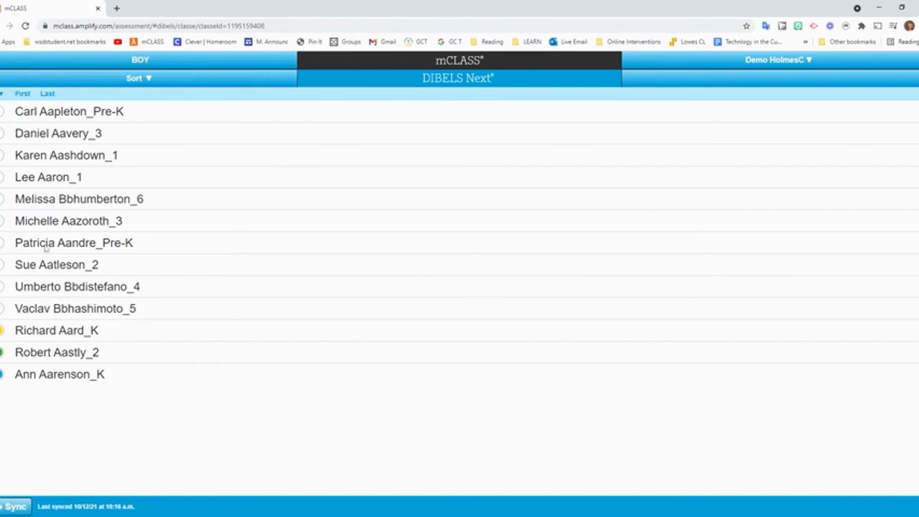